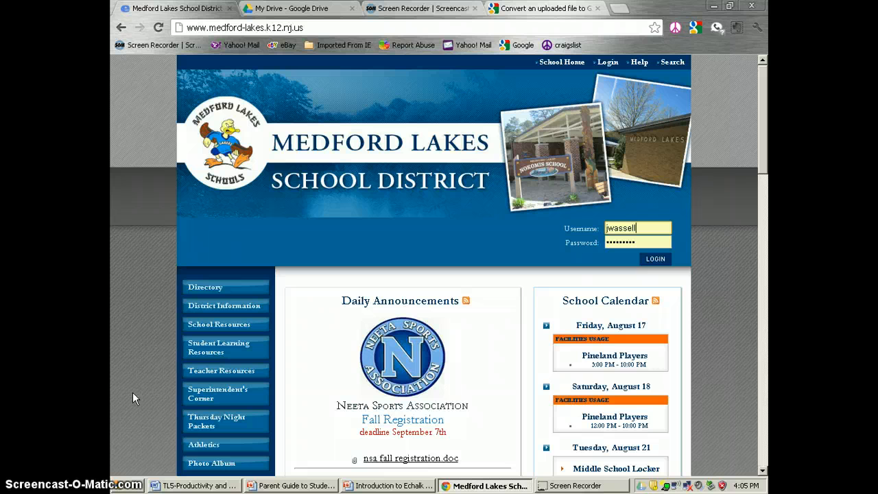
# - Log in to the Medford Lakes School District intranet with the prefilled credentials
pyautogui.click(660, 259)
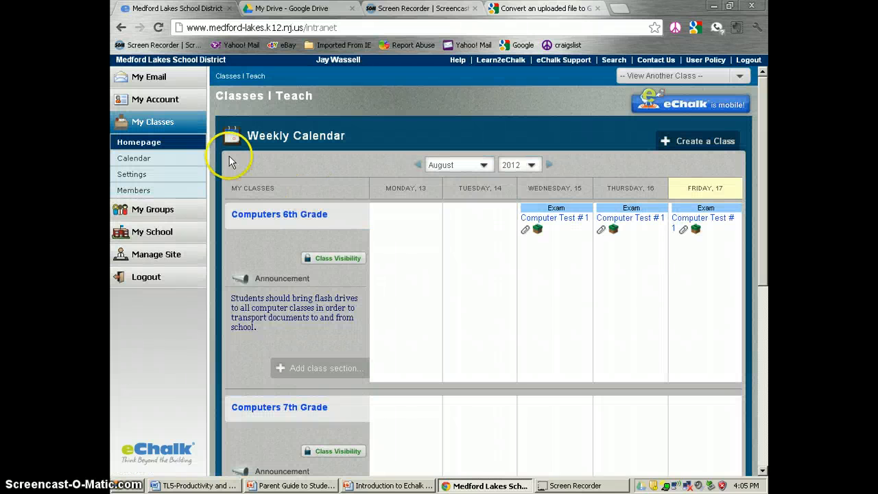
# - Open the eChalk My Files list, briefly visiting the Google Docs area before returning
pyautogui.click(139, 103)
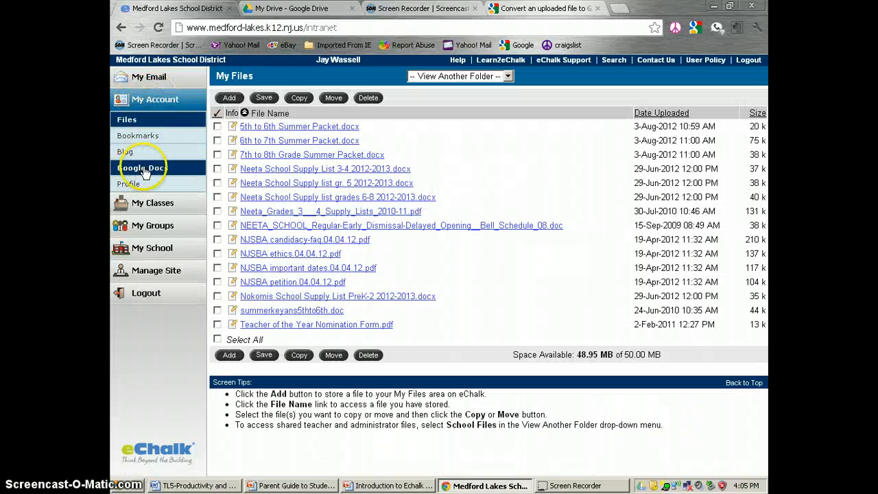
pyautogui.click(144, 169)
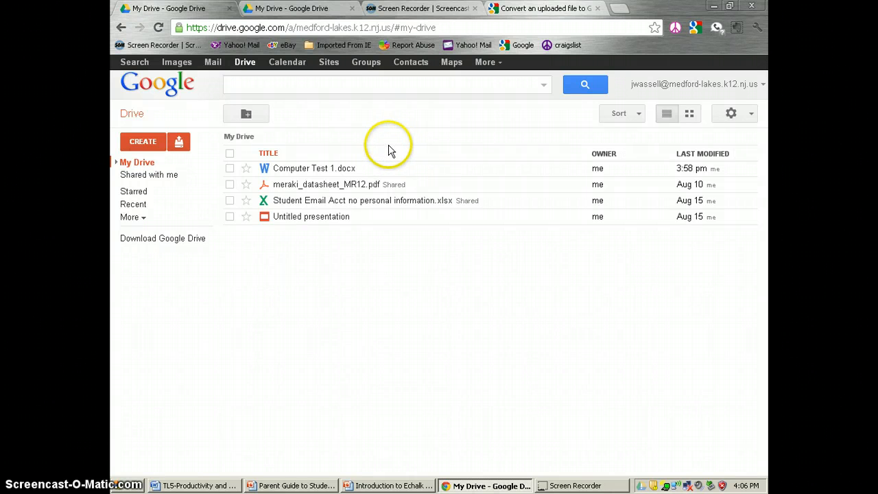
pyautogui.click(126, 32)
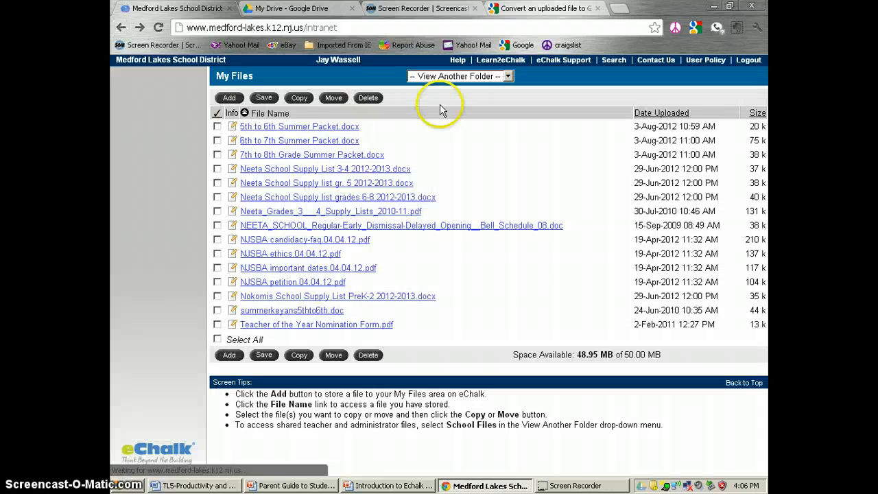
# - Sign in to the school Google account from My Email with the saved username and password
pyautogui.click(180, 79)
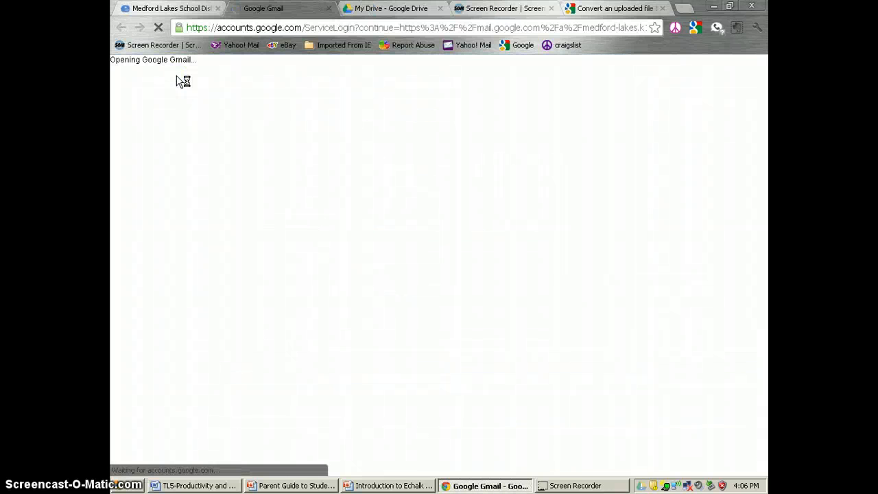
pyautogui.click(547, 173)
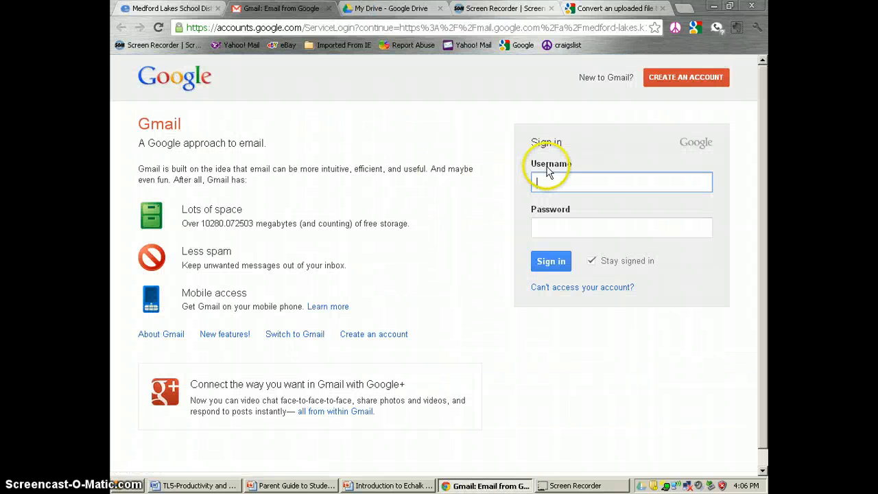
pyautogui.write('j')
pyautogui.click(556, 201)
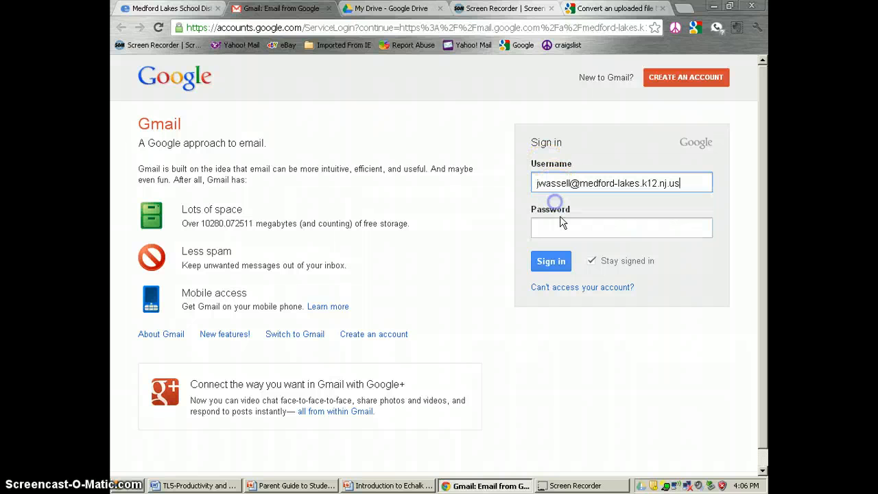
pyautogui.click(560, 227)
pyautogui.write('***')
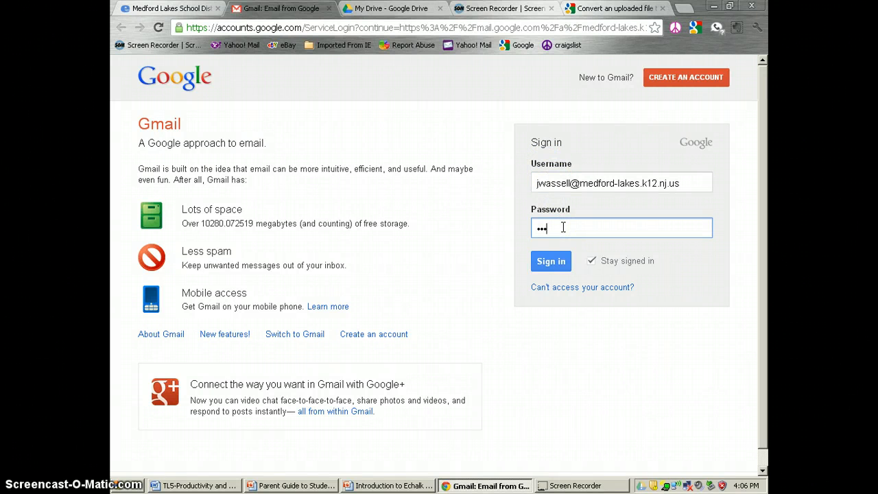
pyautogui.write('****')
pyautogui.press('BackSpace')
pyautogui.press('BackSpace')
pyautogui.press('BackSpace')
pyautogui.press('BackSpace')
pyautogui.press('BackSpace')
pyautogui.press('BackSpace')
pyautogui.write('*********')
pyautogui.press('Return')
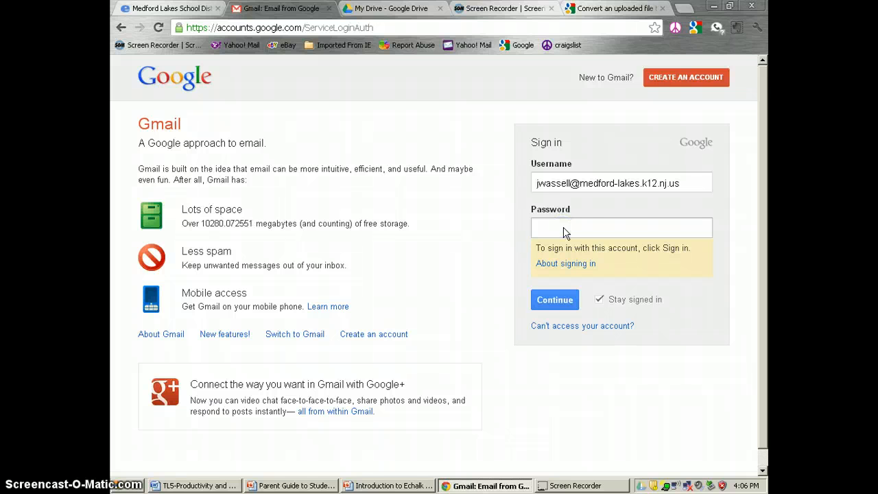
pyautogui.click(564, 225)
pyautogui.click(557, 227)
pyautogui.click(564, 300)
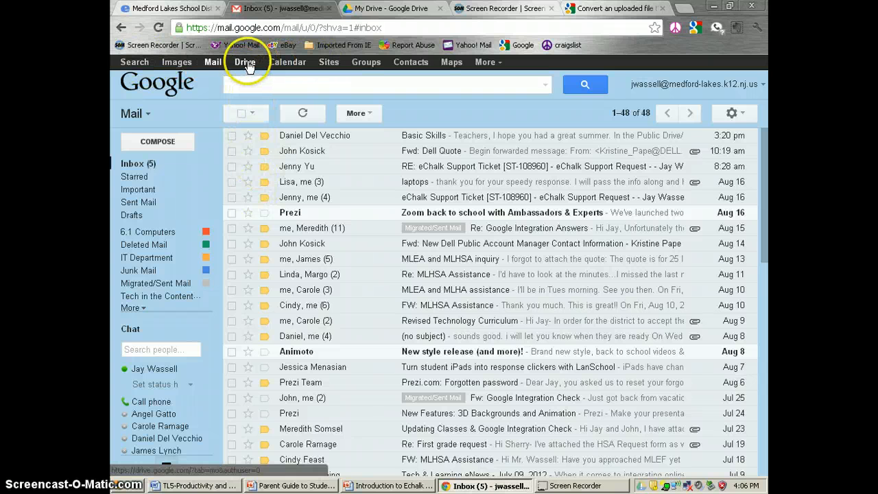
# - Switch from Gmail to My Drive and open the CREATE menu of new file types
pyautogui.click(246, 65)
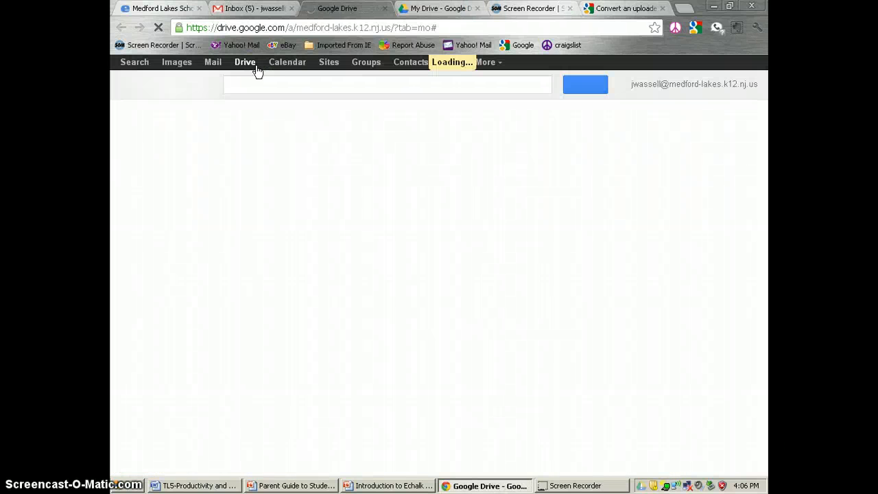
pyautogui.click(256, 68)
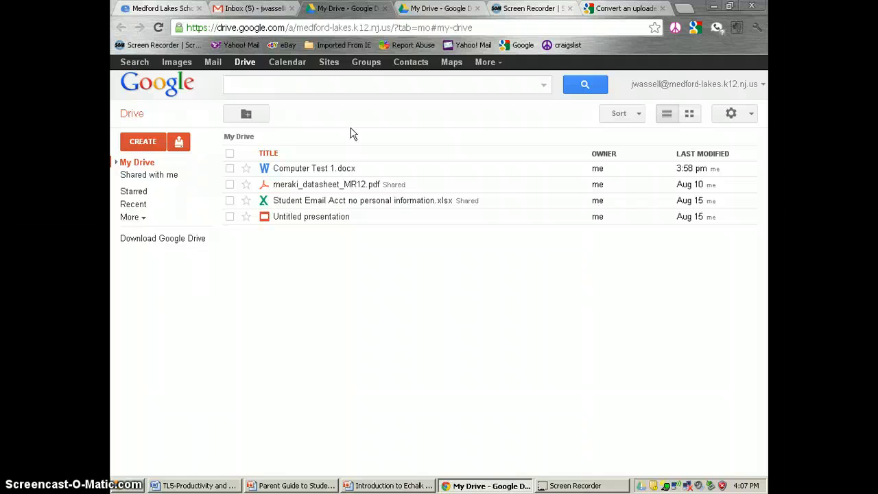
pyautogui.click(142, 143)
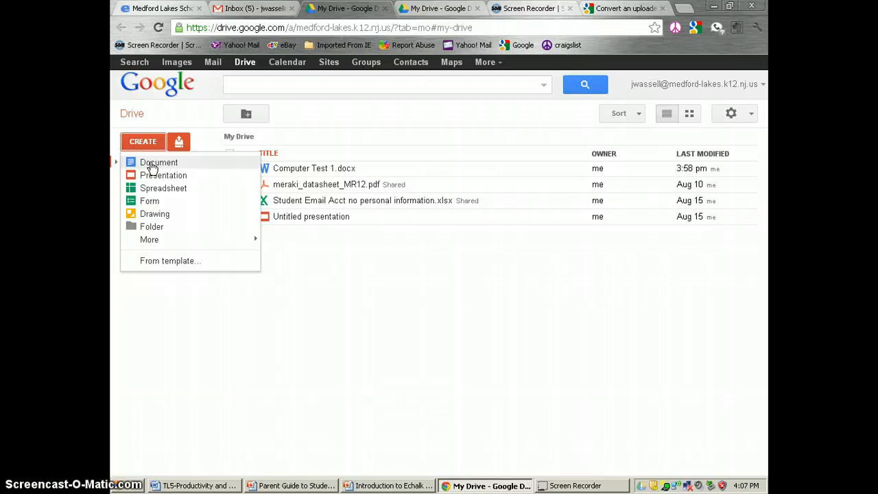
# - Look over the CREATE menu options and create a new blank Document
pyautogui.click(161, 176)
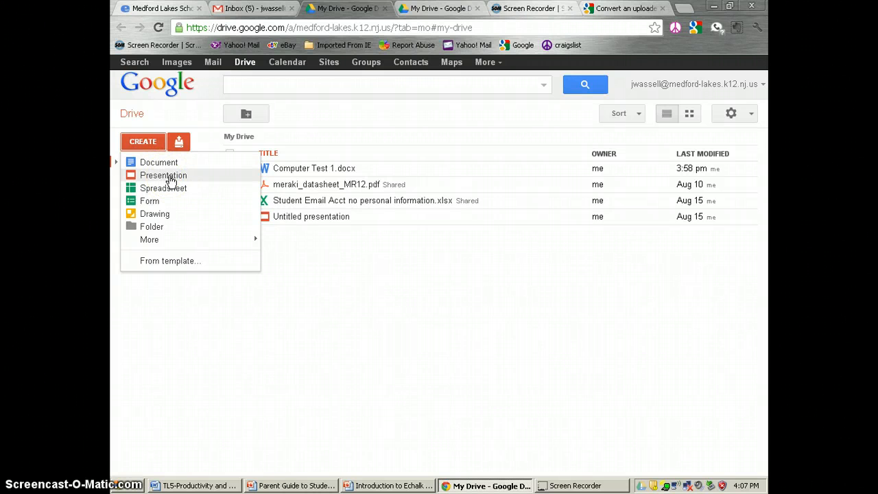
pyautogui.click(172, 195)
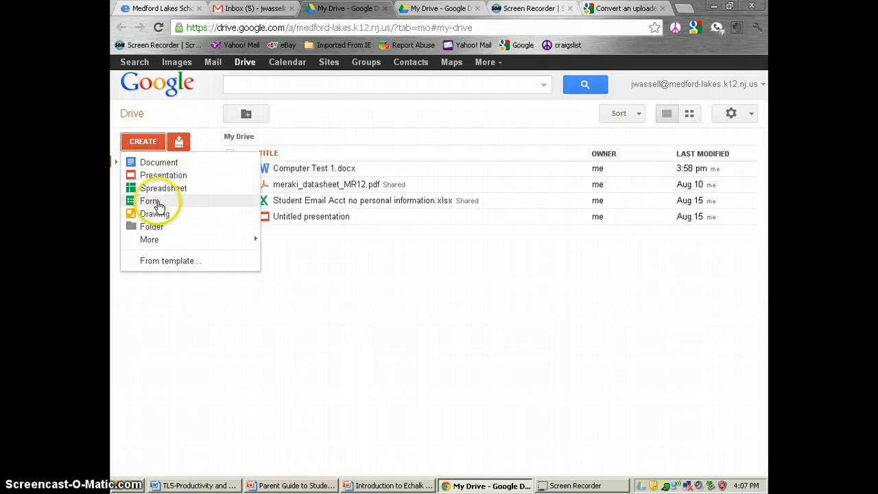
pyautogui.click(158, 206)
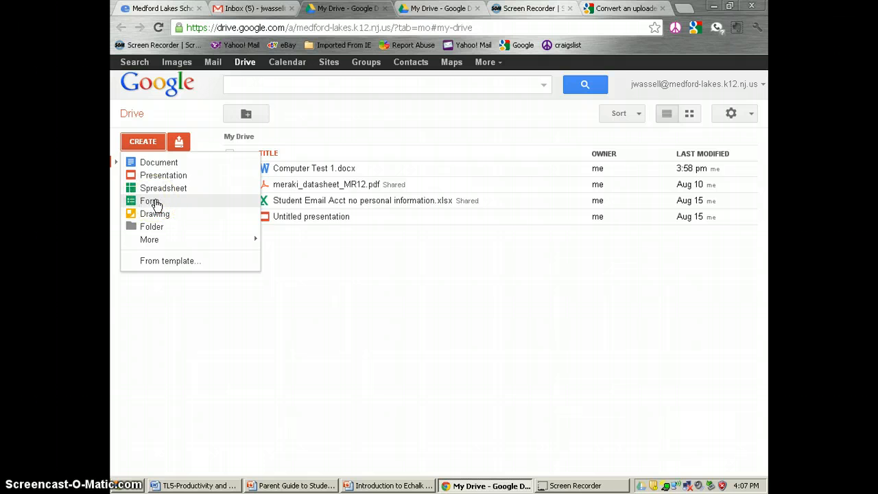
pyautogui.click(159, 213)
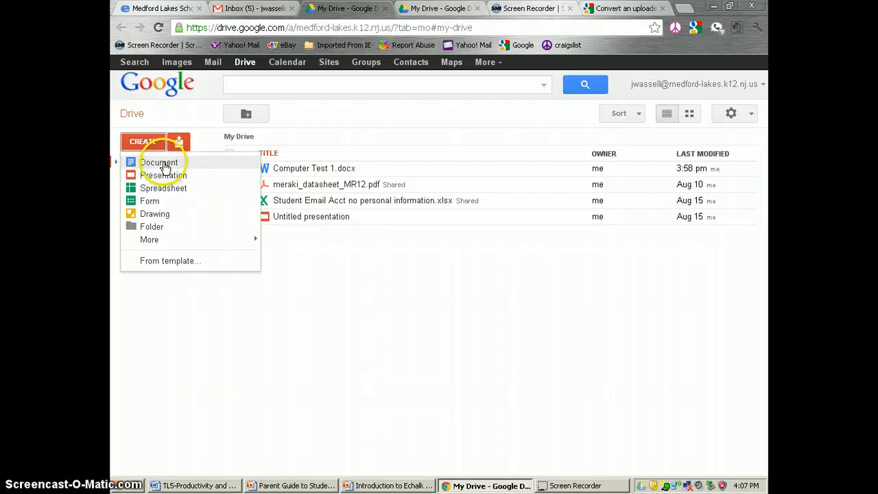
pyautogui.click(174, 164)
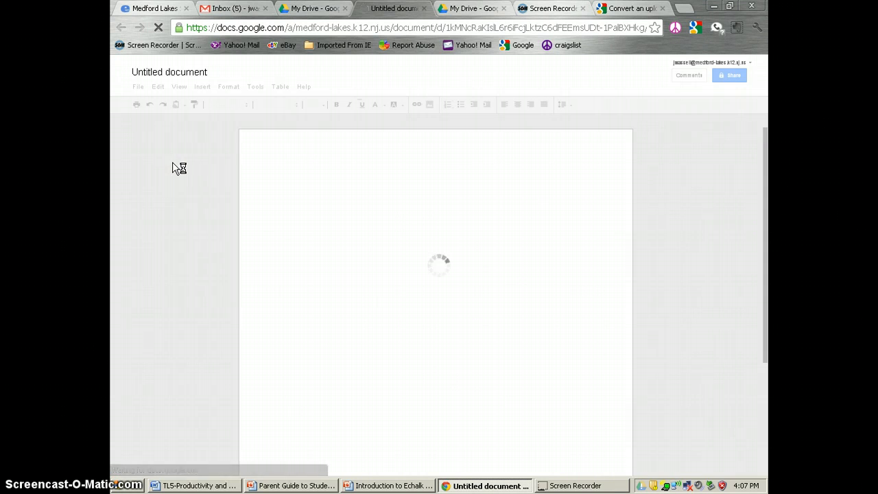
# - Rename the untitled document to 'Testing Document'
pyautogui.click(194, 78)
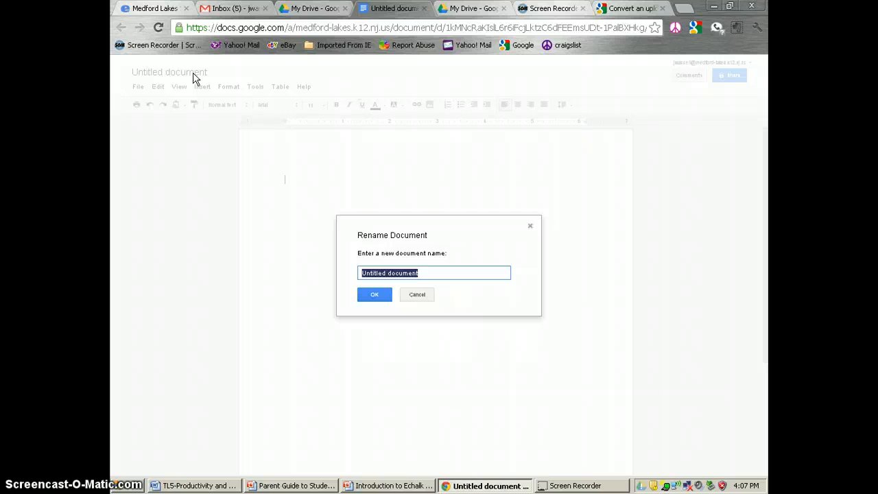
pyautogui.write('Test')
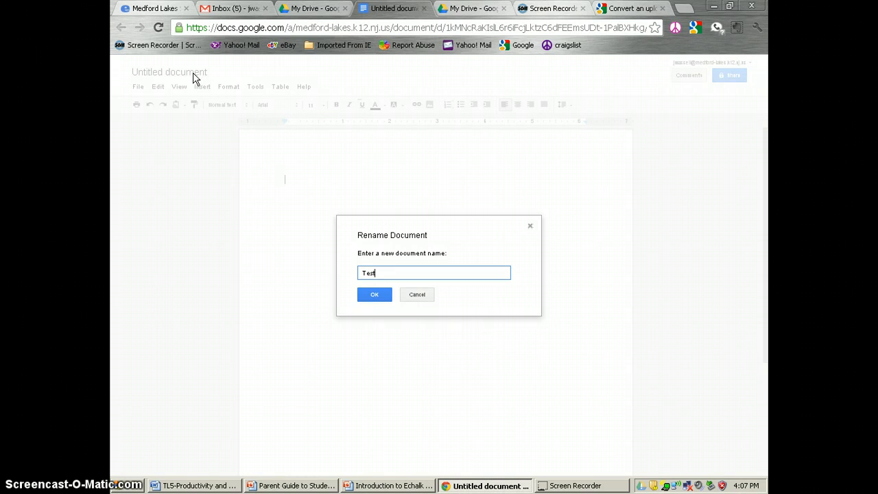
pyautogui.write('ing Document')
pyautogui.click(375, 295)
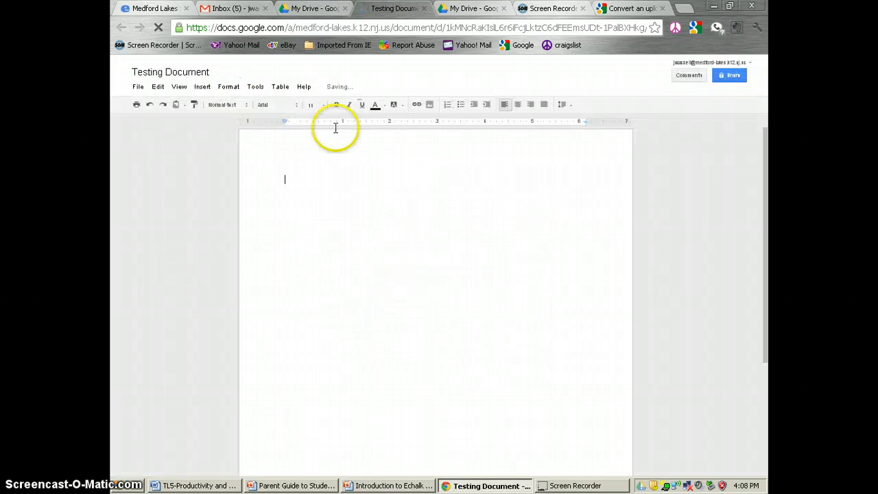
# - Type a 'Name:' label followed by a long row of underscores in the document body
pyautogui.click(327, 178)
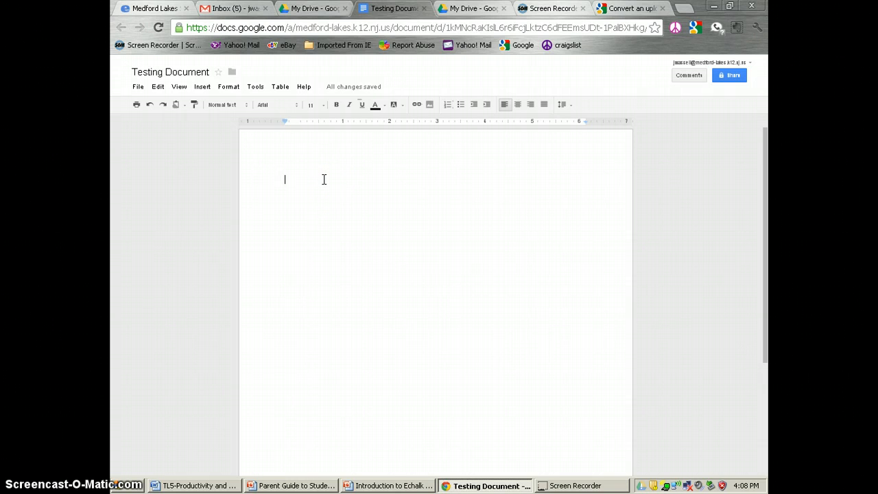
pyautogui.click(202, 88)
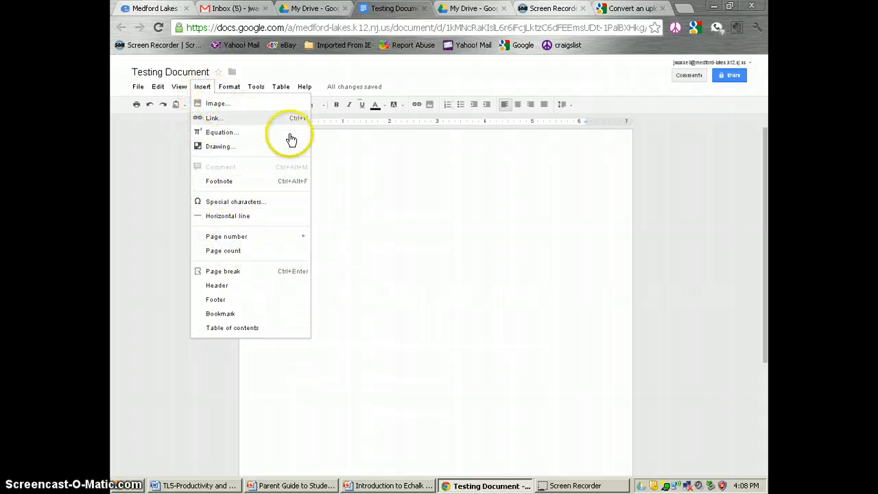
pyautogui.click(352, 185)
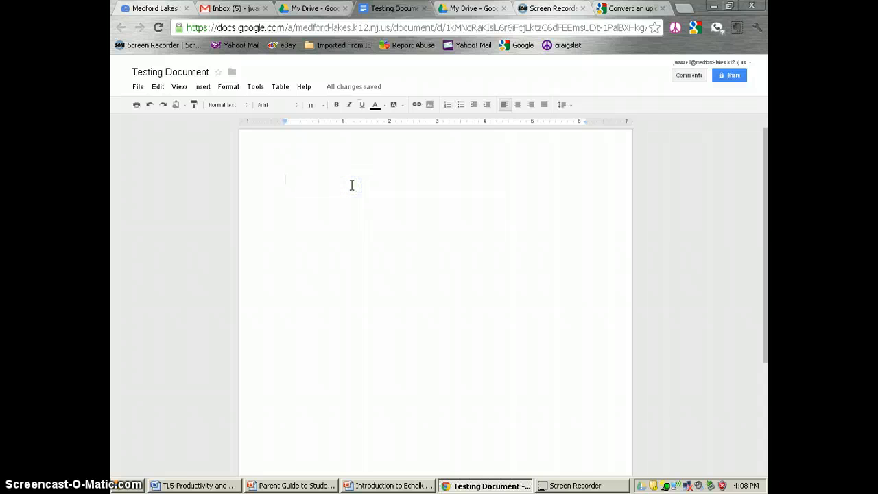
pyautogui.write('Namem')
pyautogui.write('_____________________________________________________________')
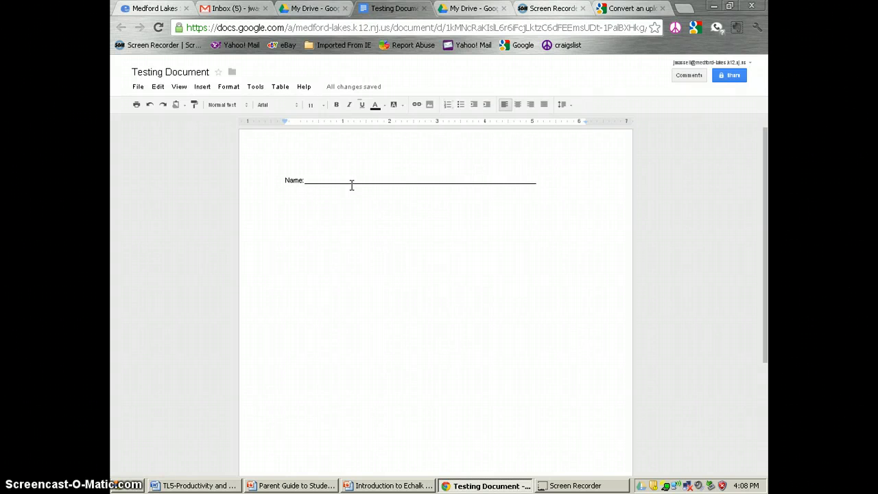
pyautogui.click(358, 182)
pyautogui.click(357, 182)
# - Open the Testing Document's sharing settings and choose Change next to Private
pyautogui.click(733, 77)
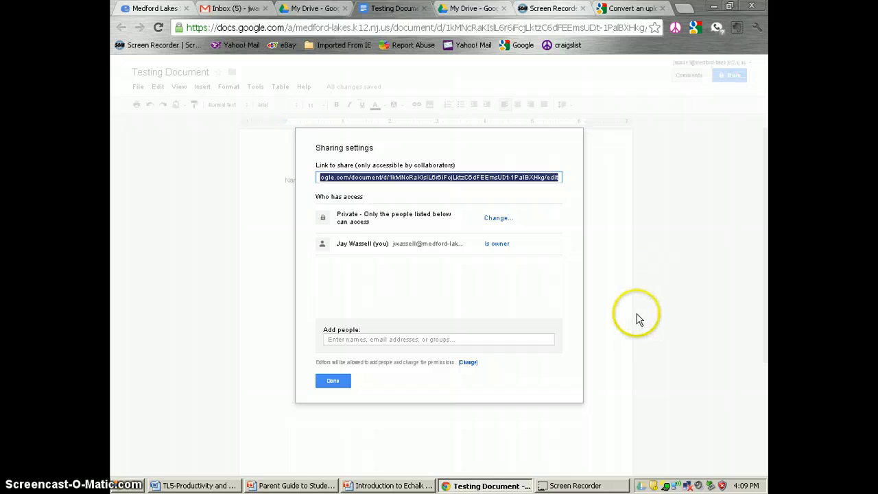
pyautogui.click(441, 233)
pyautogui.click(497, 219)
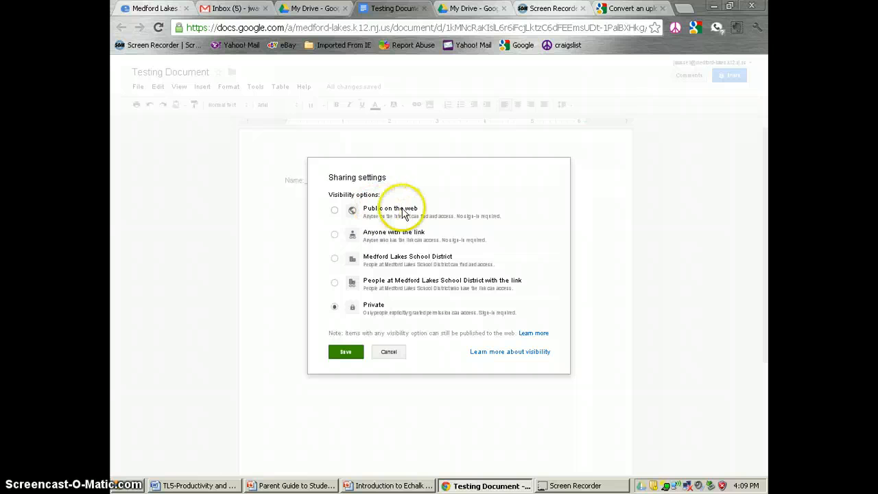
# - Set visibility to Public on the web with Can edit access and save
pyautogui.click(334, 211)
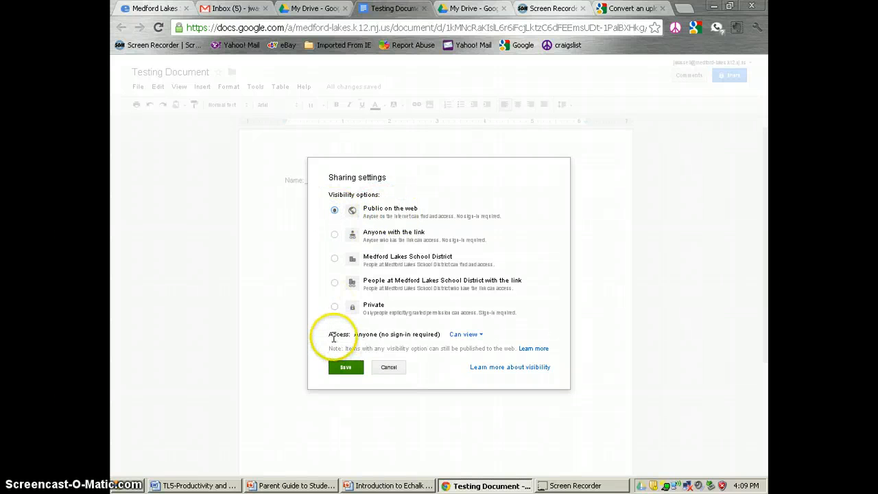
pyautogui.click(484, 338)
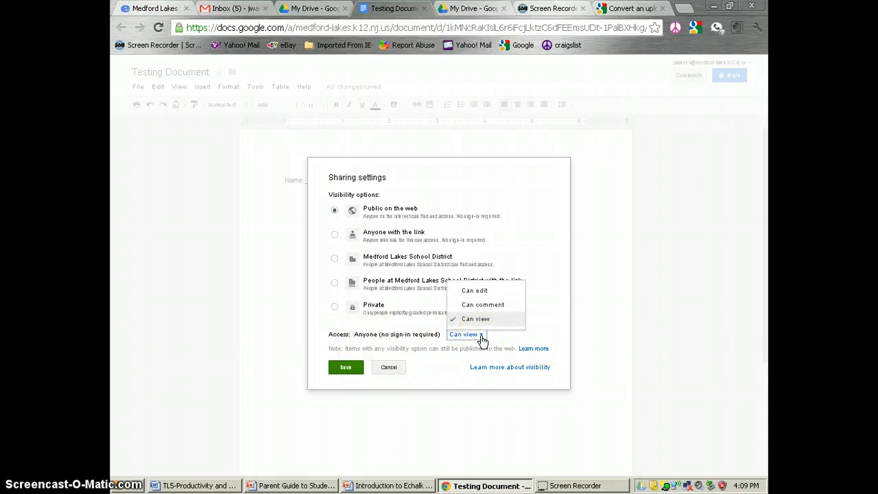
pyautogui.click(480, 293)
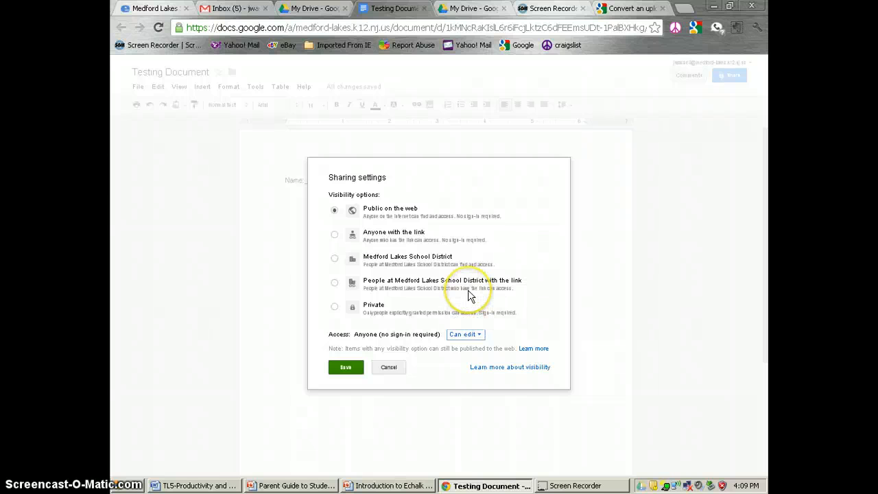
pyautogui.click(346, 367)
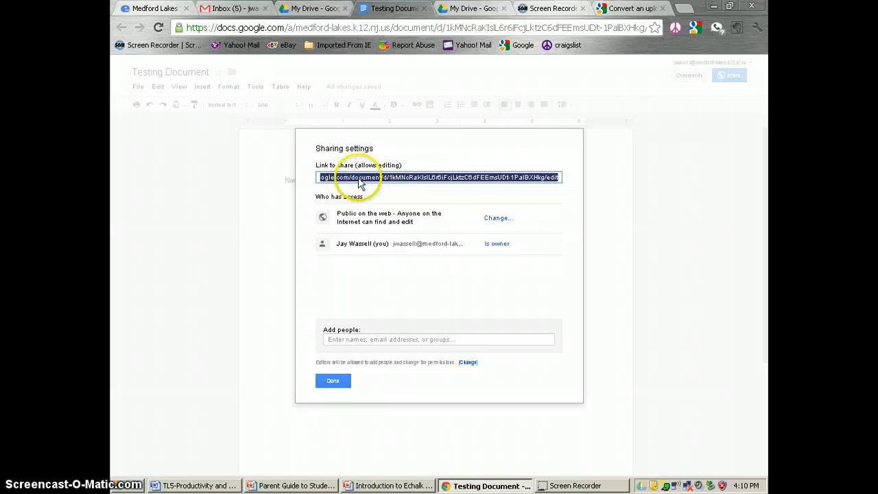
# - Share the document with a district contact picked from suggestions, then close the sharing settings
pyautogui.click(359, 339)
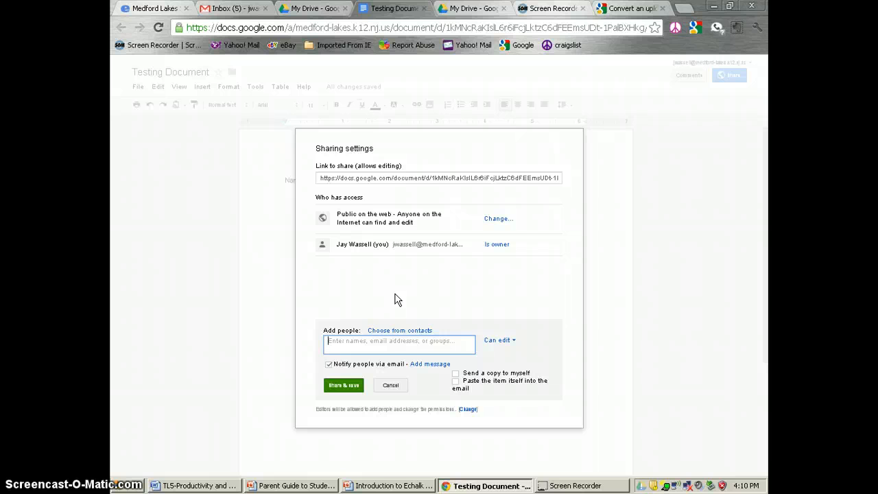
pyautogui.write('ja')
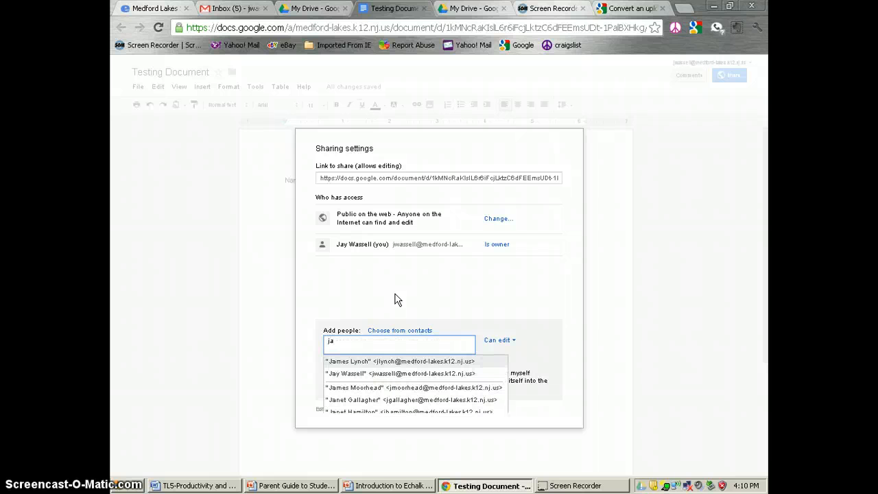
pyautogui.click(346, 373)
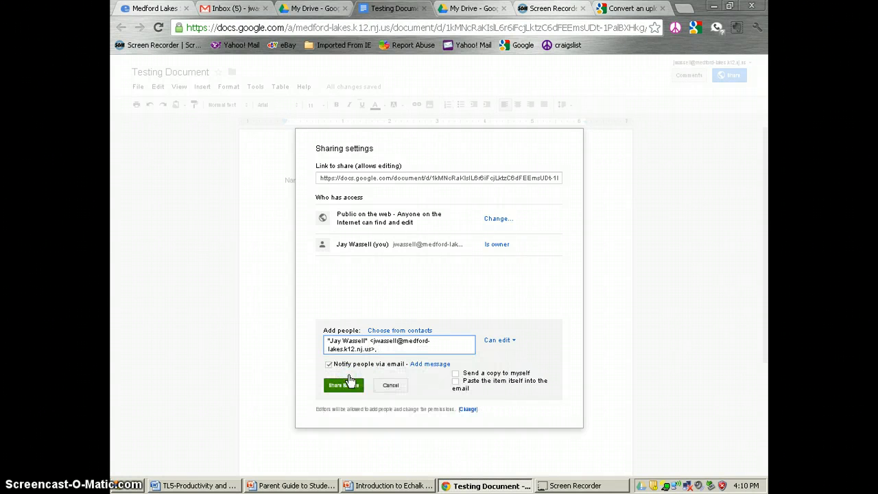
pyautogui.click(350, 385)
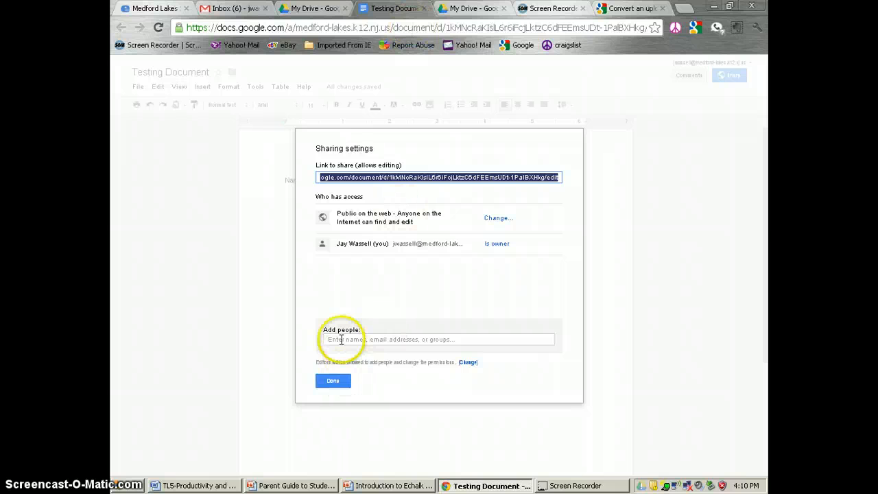
pyautogui.click(340, 381)
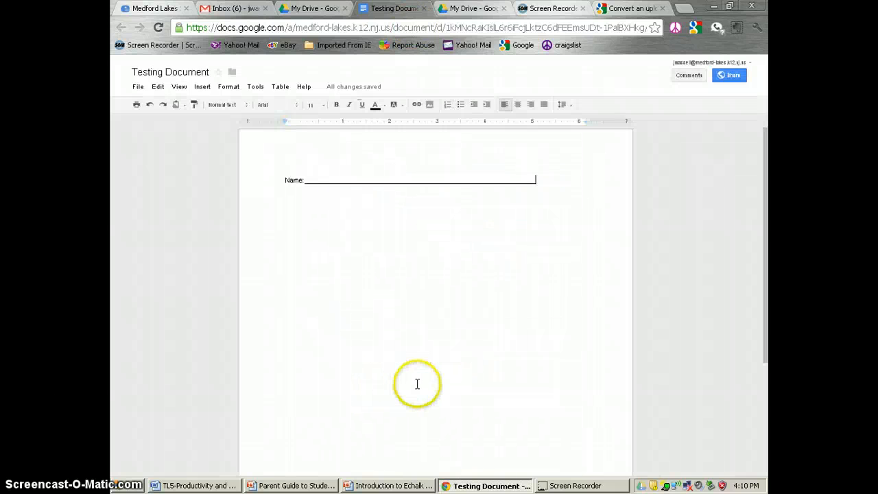
# - Close the Testing Document browser tab to return to the My Drive list
pyautogui.click(424, 9)
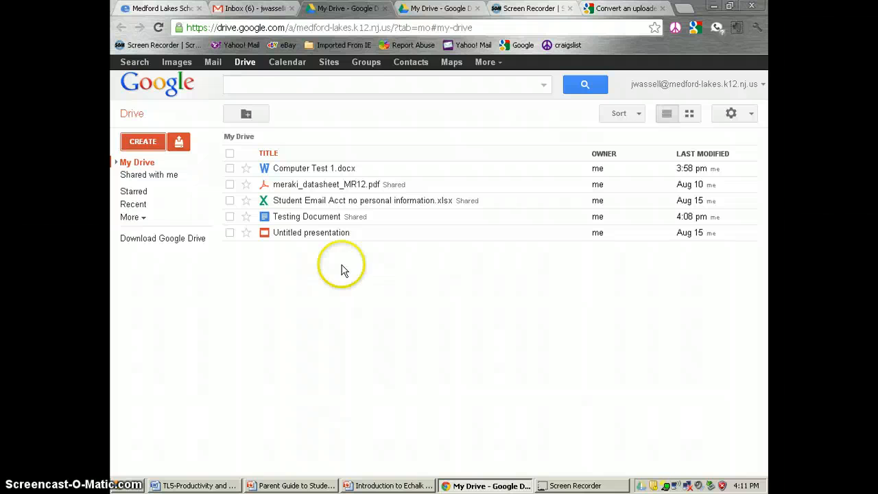
# - Upload Computer Test 1.docx to My Drive via Files… and open the uploaded file
pyautogui.click(181, 142)
pyautogui.click(196, 167)
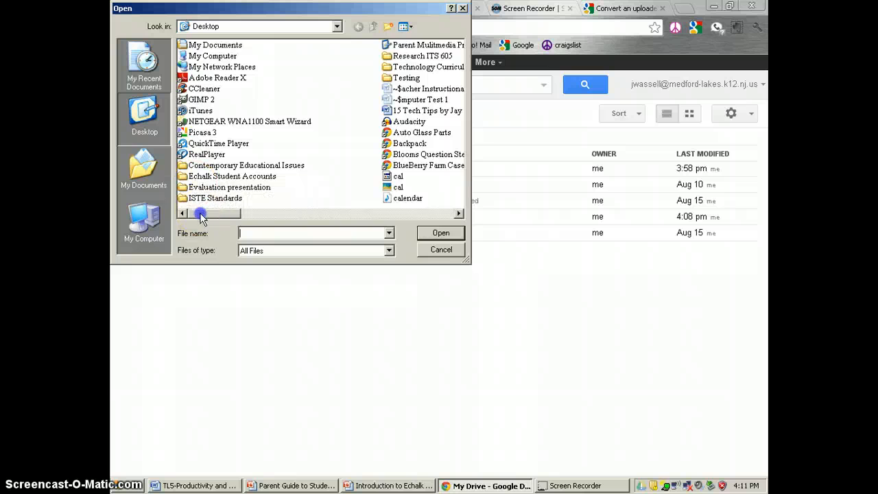
pyautogui.click(247, 215)
pyautogui.moveTo(248, 214); pyautogui.dragTo(307, 215)
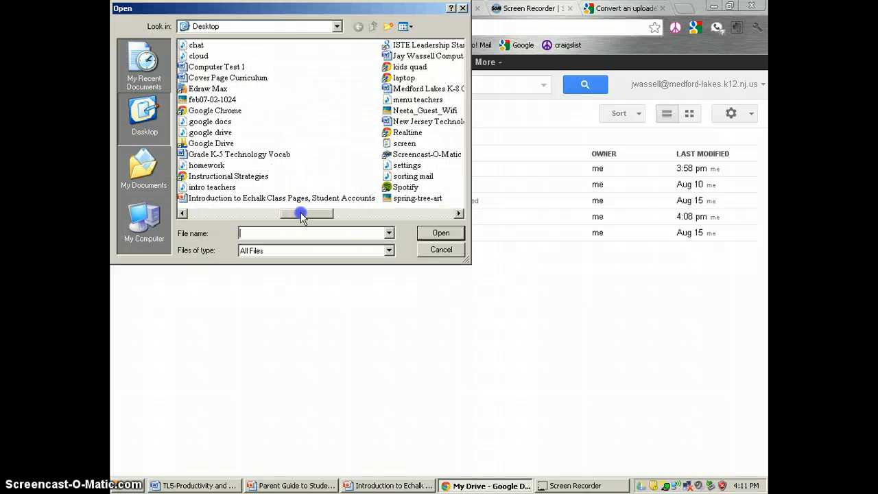
pyautogui.doubleClick(226, 68)
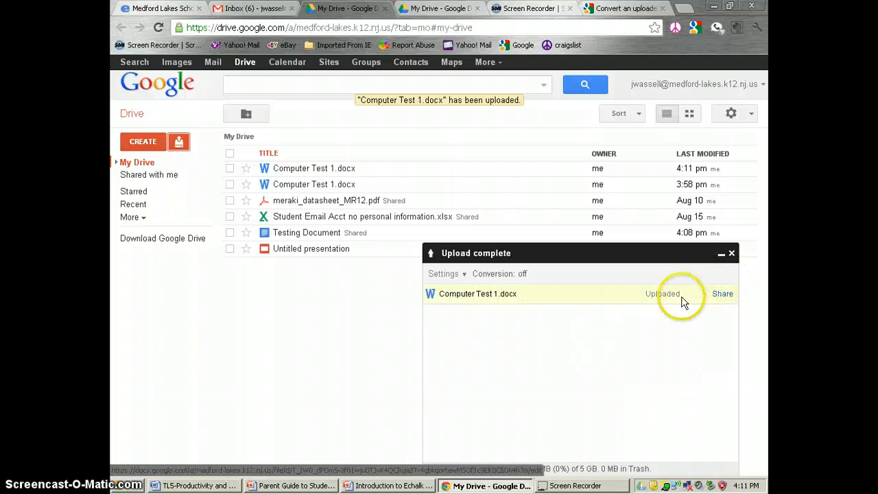
pyautogui.click(732, 253)
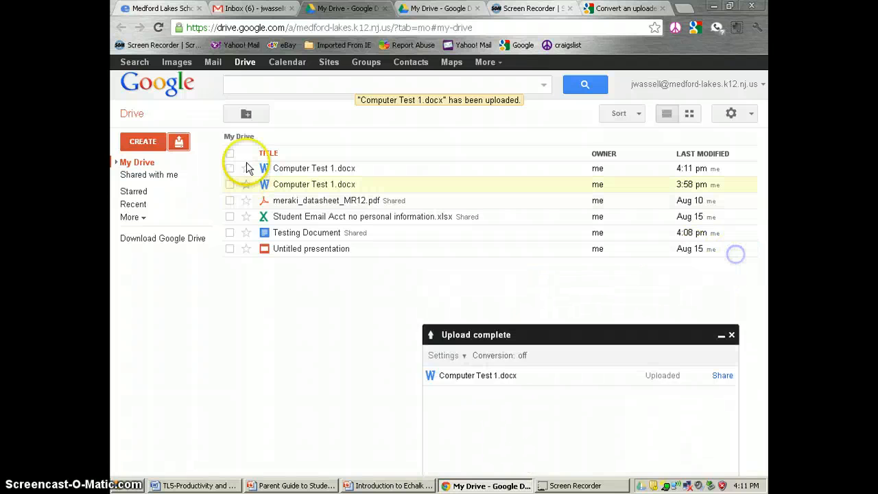
pyautogui.click(303, 171)
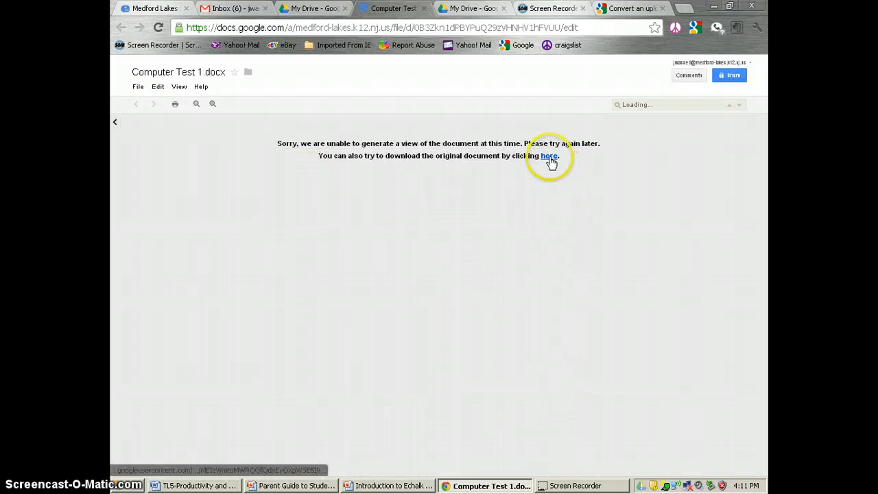
# - Download the original Computer Test 1.docx, close its tab, and reopen it from My Drive
pyautogui.click(550, 157)
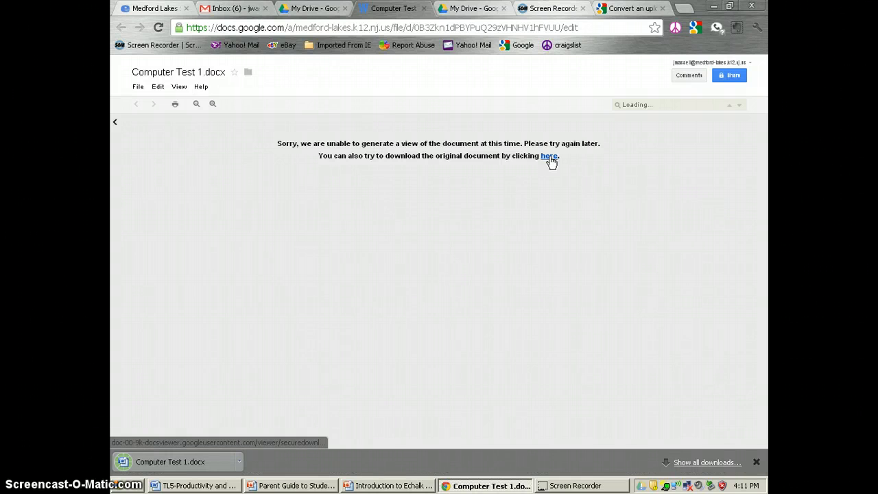
pyautogui.click(495, 139)
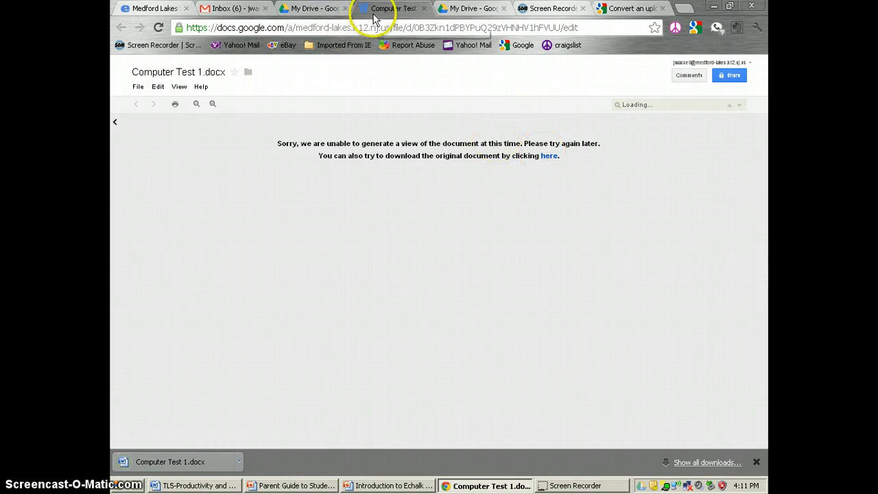
pyautogui.click(423, 8)
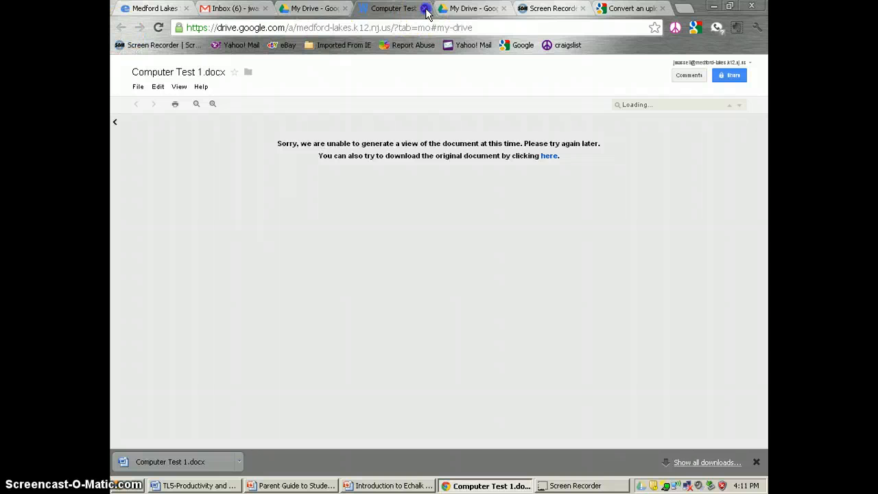
pyautogui.click(311, 186)
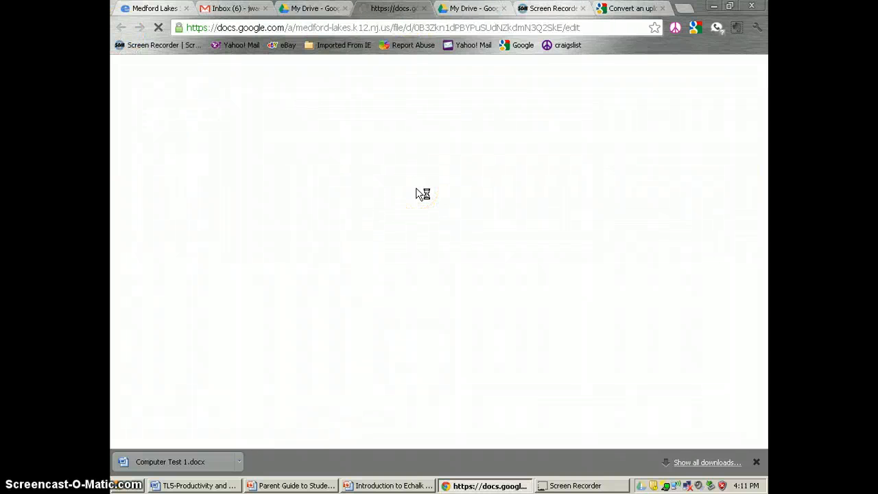